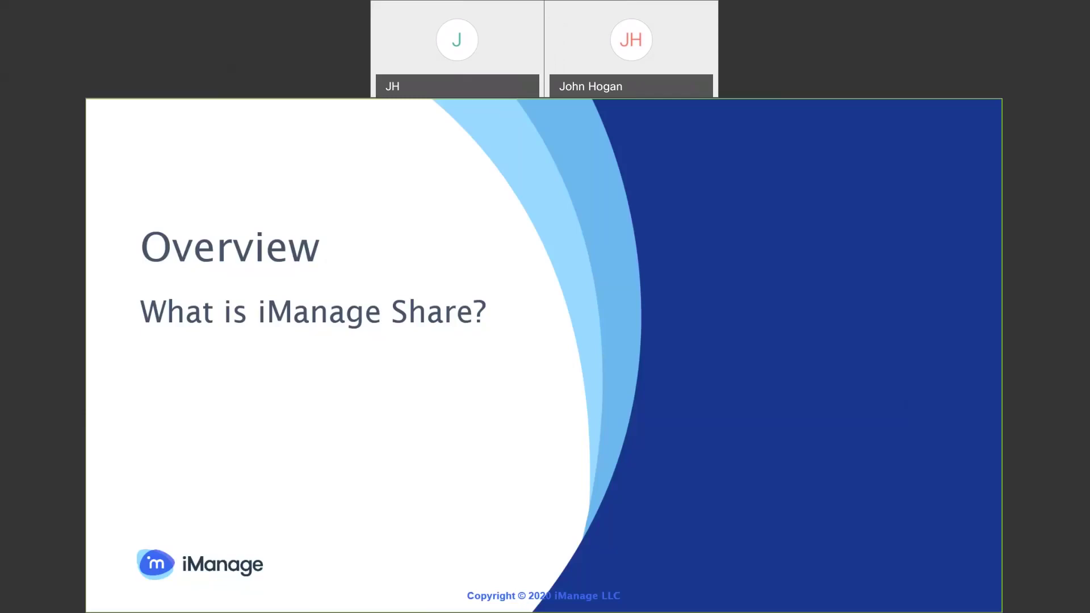
# Advance to the 'What is iManage Share?' slide, then leave the slideshow for iManage Share
pyautogui.press('Right')
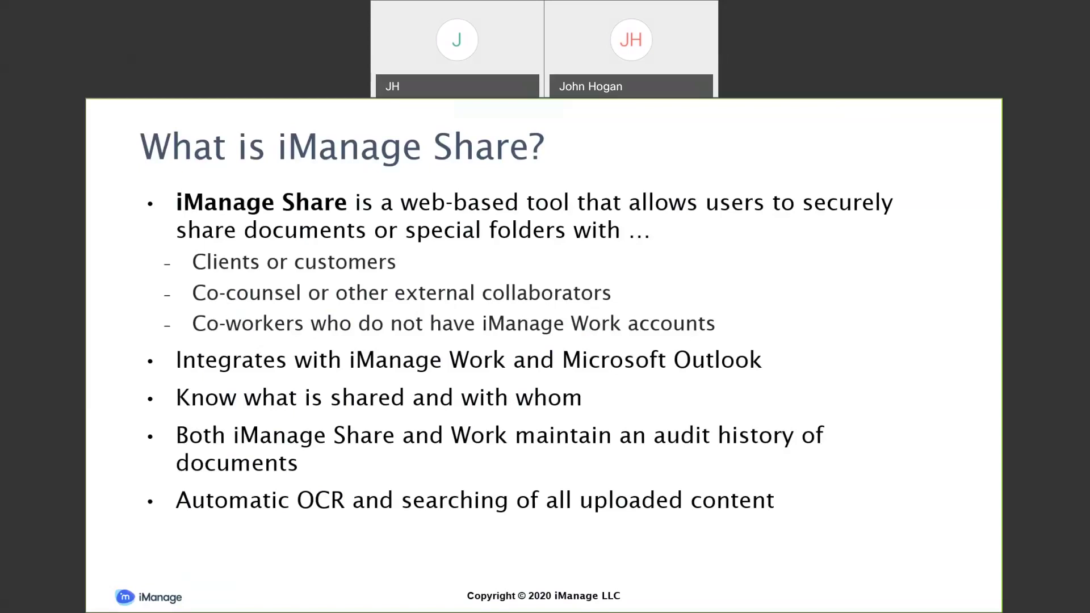
pyautogui.hotkey('alt', 'Tab')
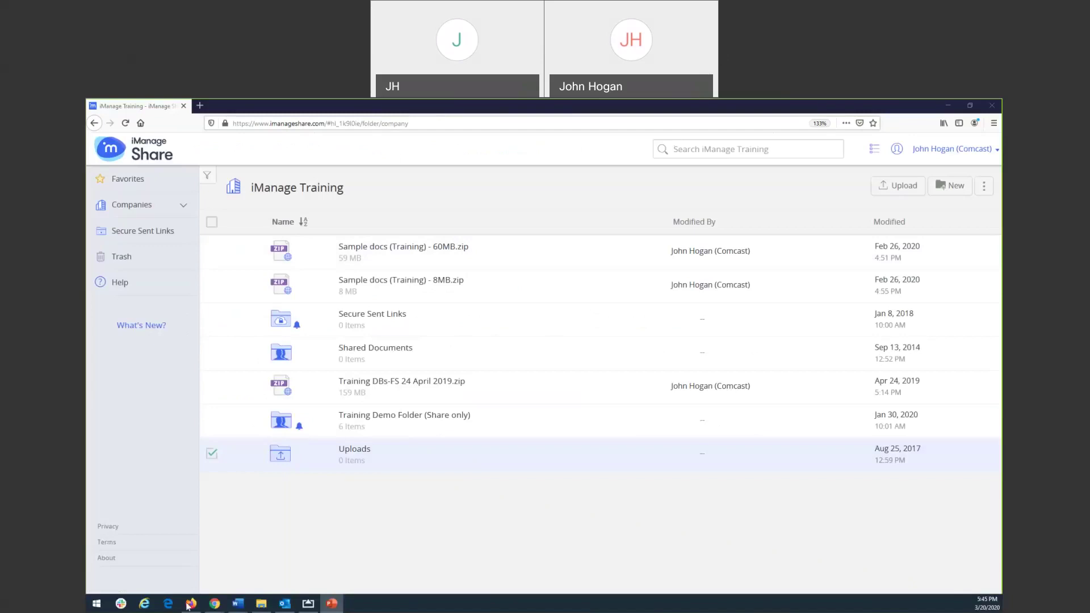
# Switch to the Chrome window showing iManage Work
pyautogui.moveTo(205, 606)
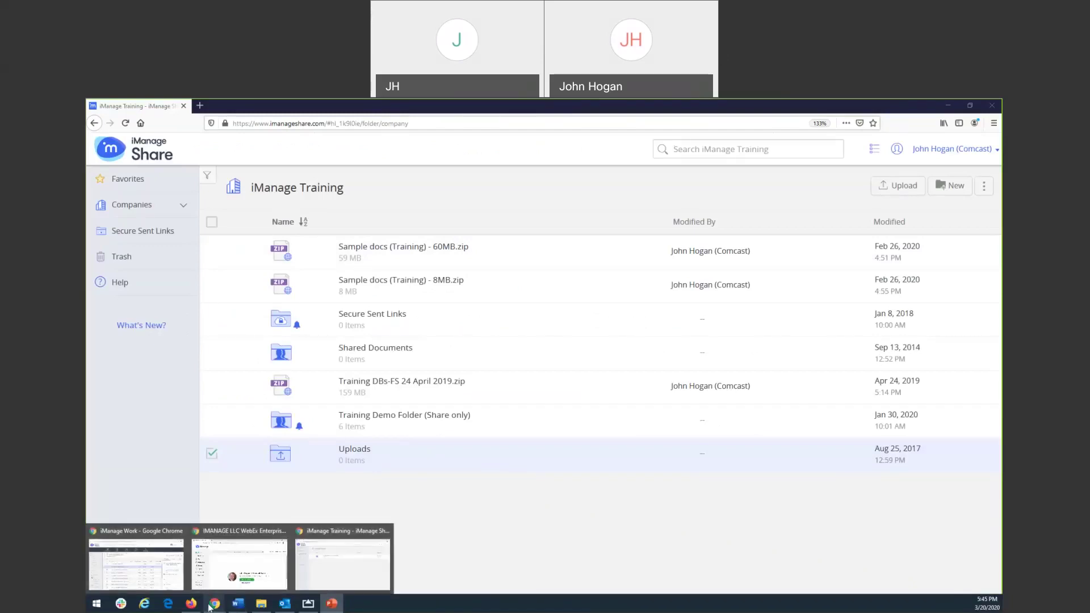
pyautogui.click(157, 575)
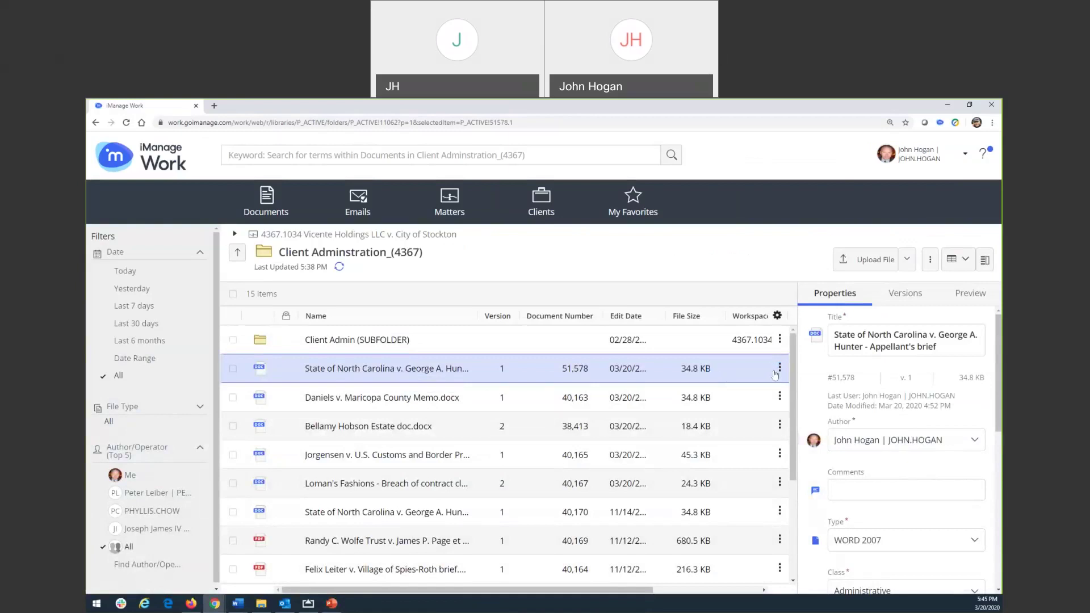
# Show the Appellant's brief document's action menu and its Share submenu
pyautogui.click(775, 371)
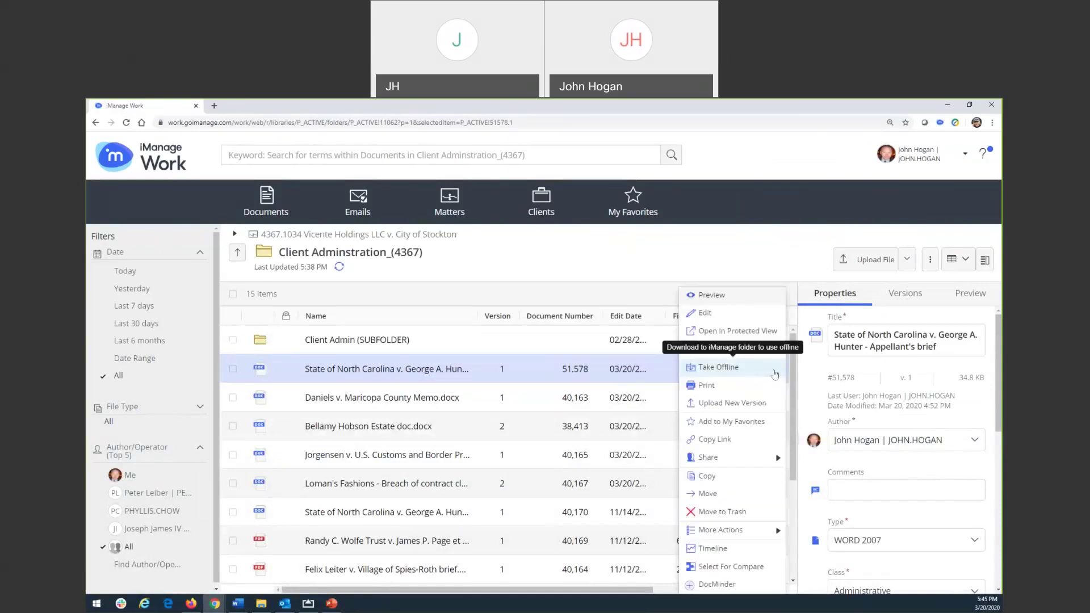
pyautogui.moveTo(769, 461)
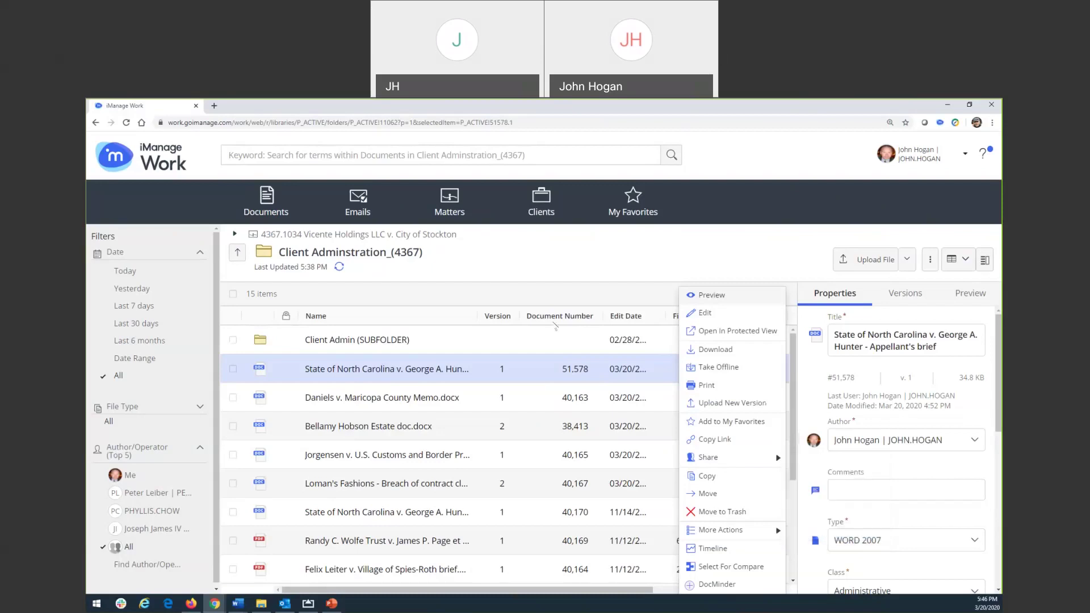
# Close the action list and minimize iManage Work to reveal iManage Share's iManage Training folder
pyautogui.click(560, 252)
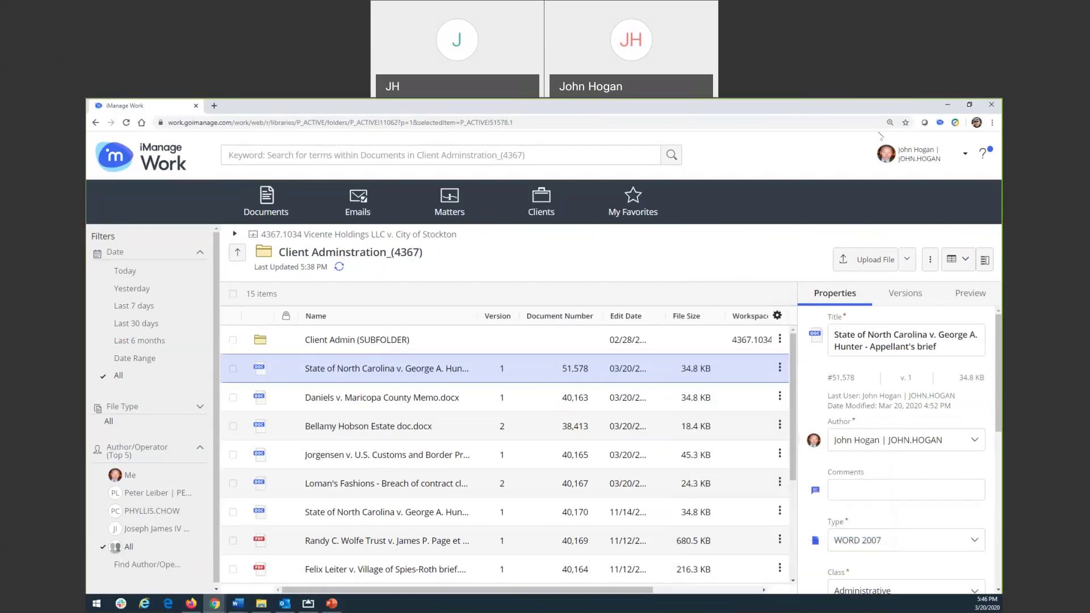
pyautogui.click(947, 105)
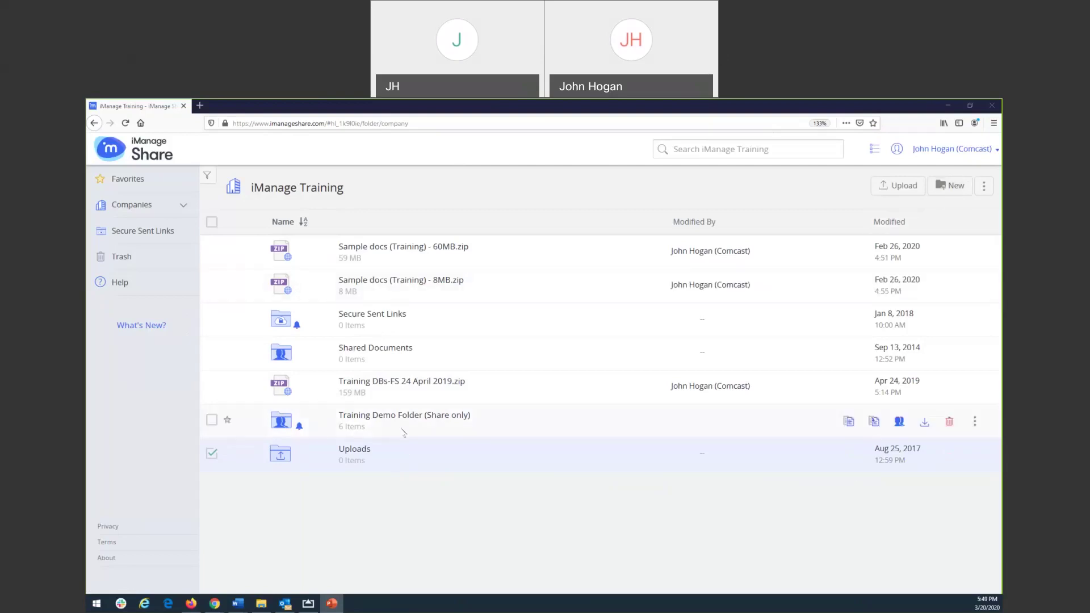
# Upload iManage Customer Adoption Services.pptx from the C: drive into Training Demo Folder (Share only)
pyautogui.click(368, 420)
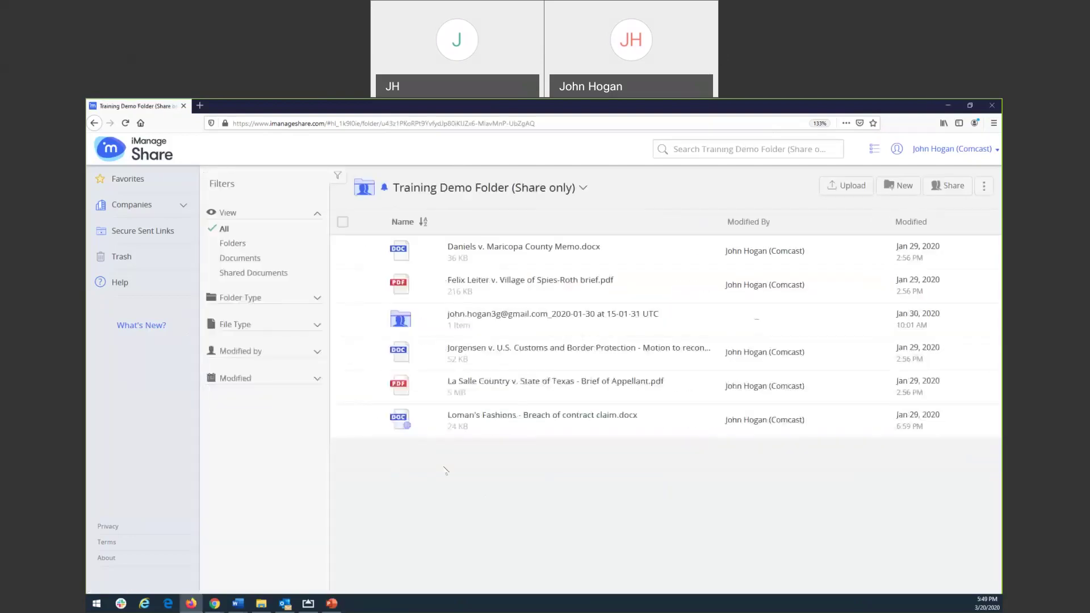
pyautogui.click(840, 187)
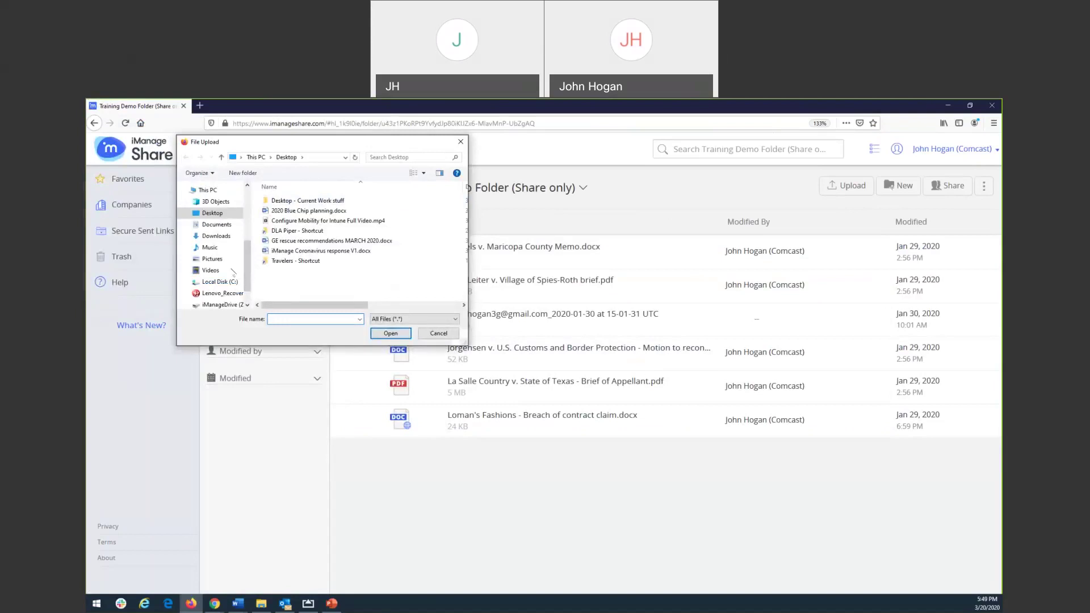
pyautogui.click(220, 282)
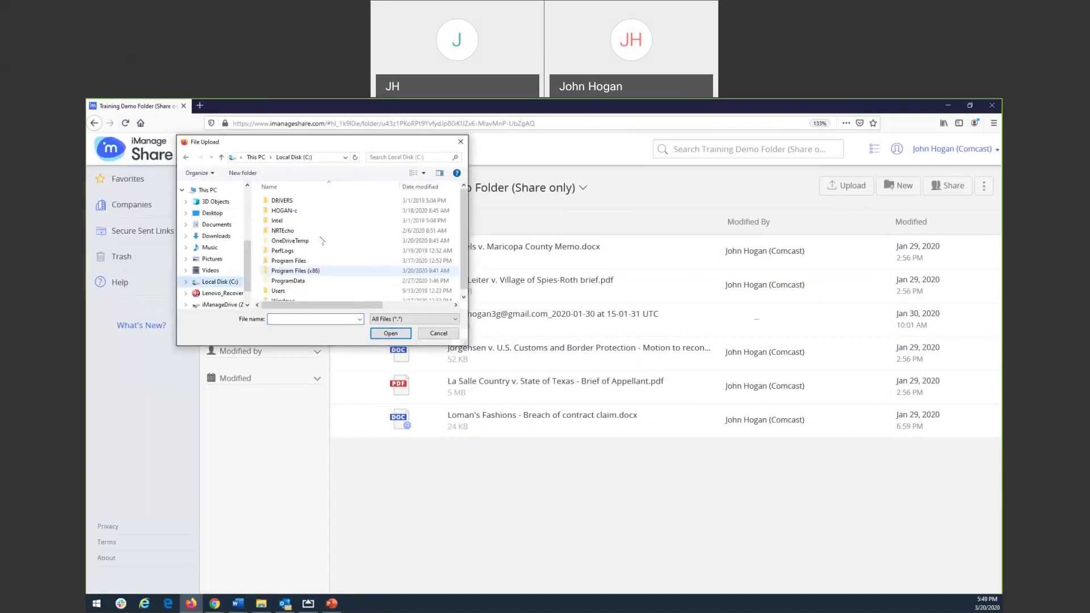
pyautogui.doubleClick(284, 211)
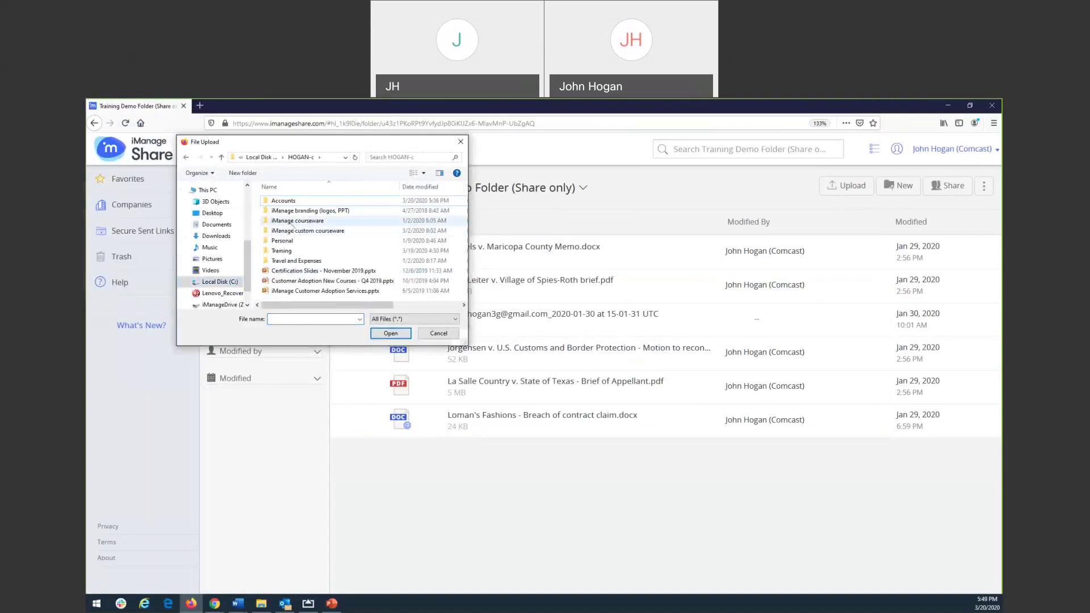
pyautogui.doubleClick(317, 290)
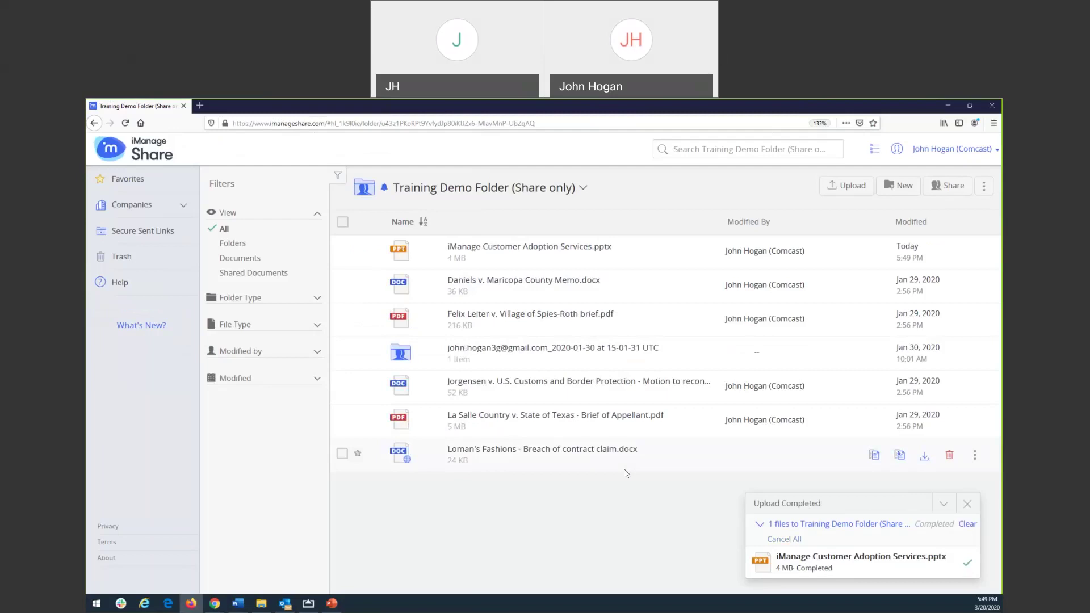
# Close the Upload Completed notice
pyautogui.click(968, 503)
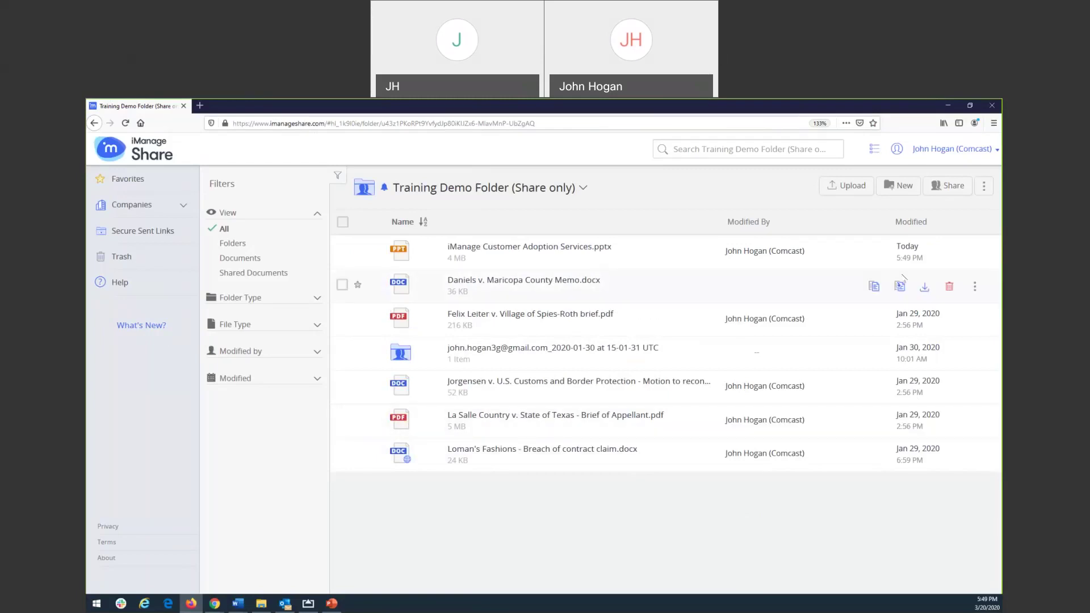
# Create a link for the PowerPoint that anyone can view, expiring March 31, 2020
pyautogui.click(973, 254)
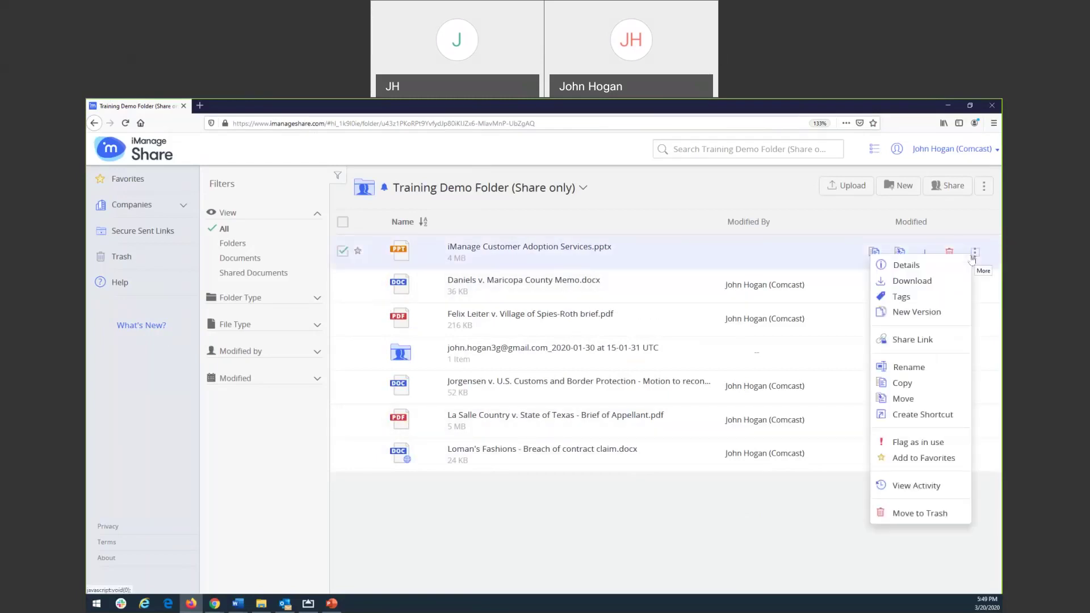
pyautogui.click(912, 343)
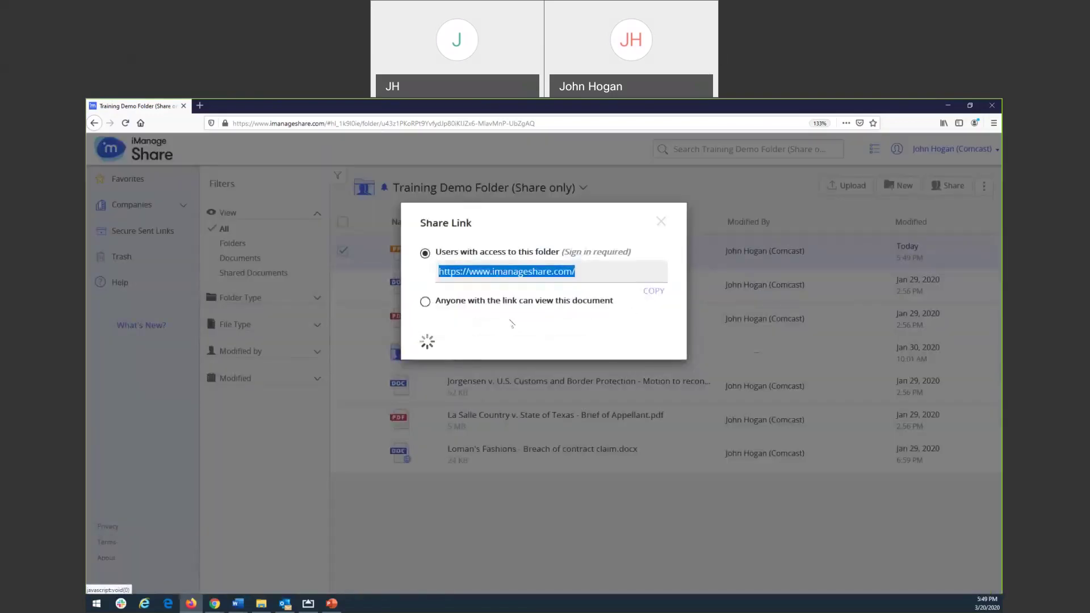
pyautogui.click(426, 303)
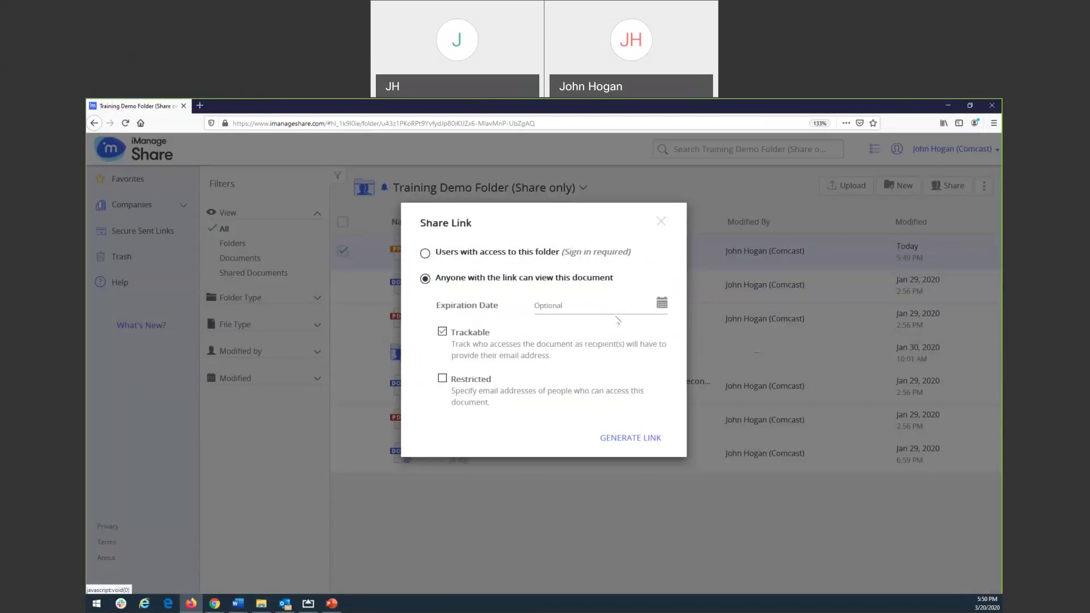
pyautogui.click(661, 303)
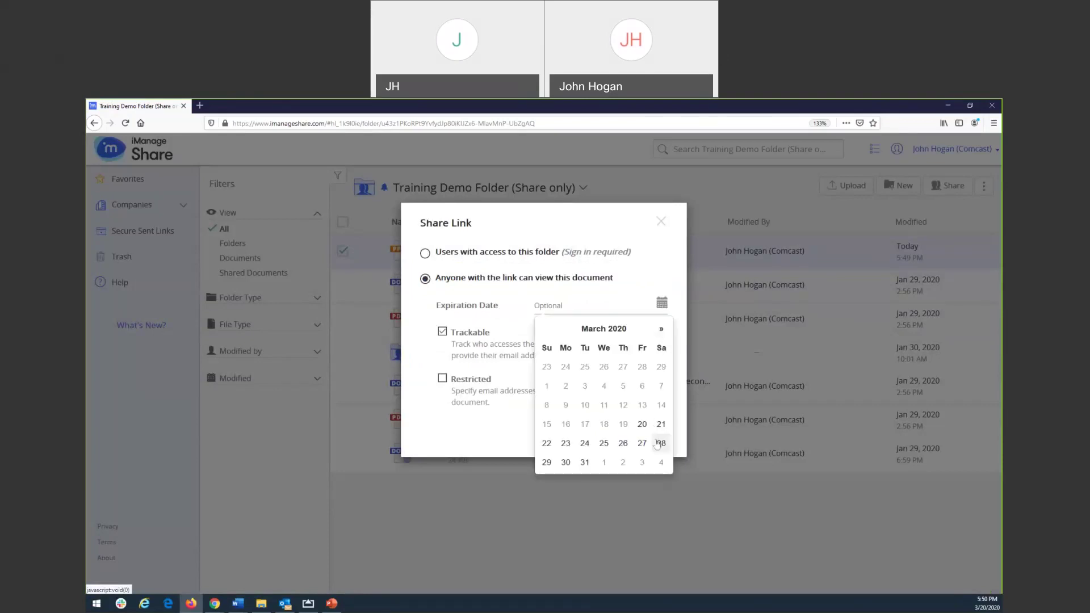
pyautogui.click(585, 462)
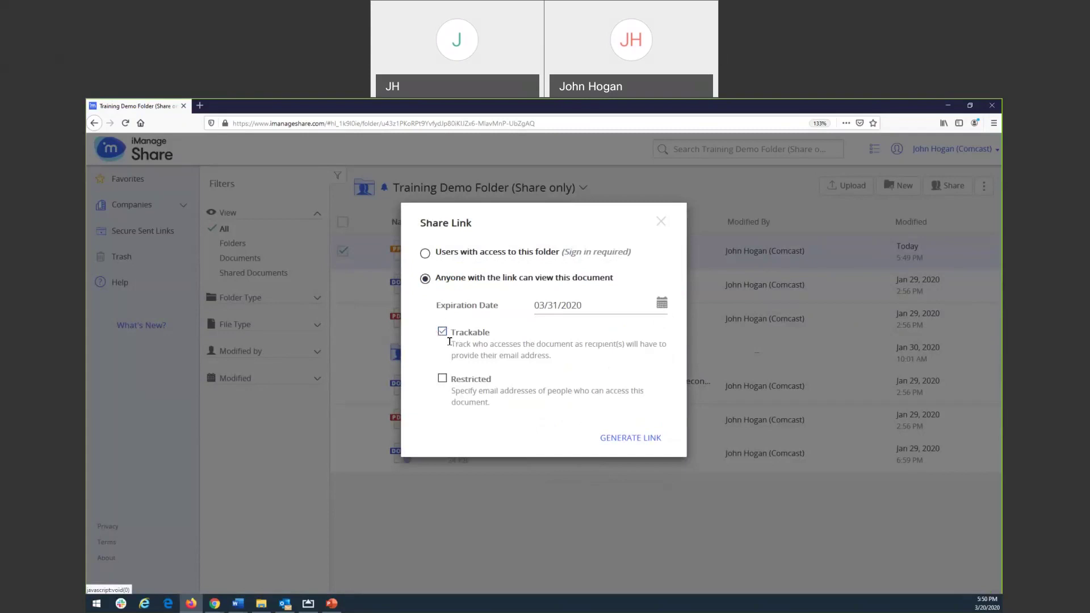
# Point out the Trackable option, then try restricting to an e-mail address and undo it
pyautogui.moveTo(452, 343); pyautogui.dragTo(568, 361)
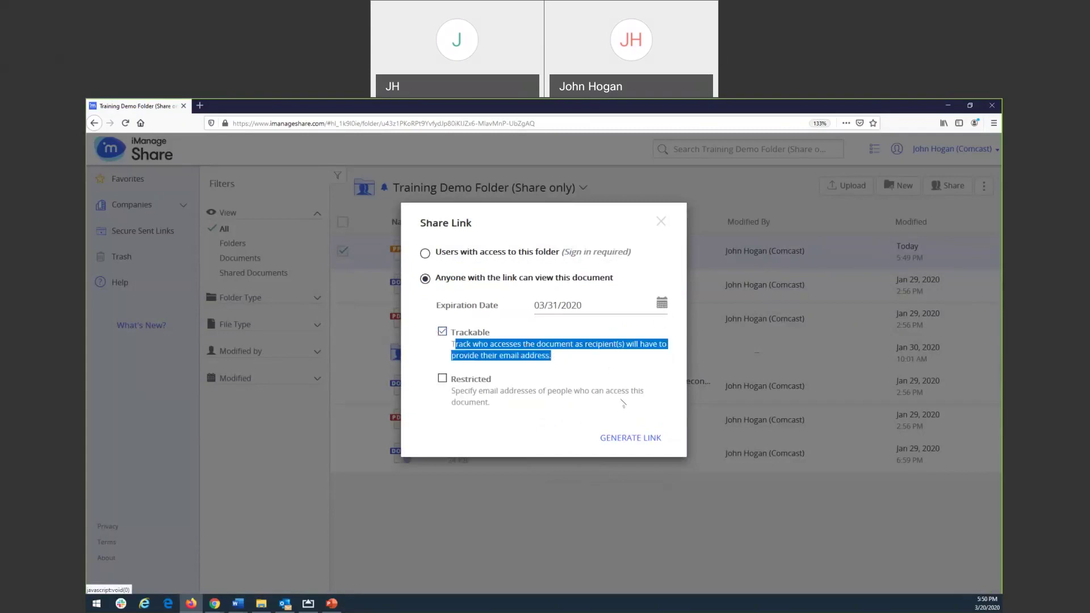
pyautogui.click(599, 400)
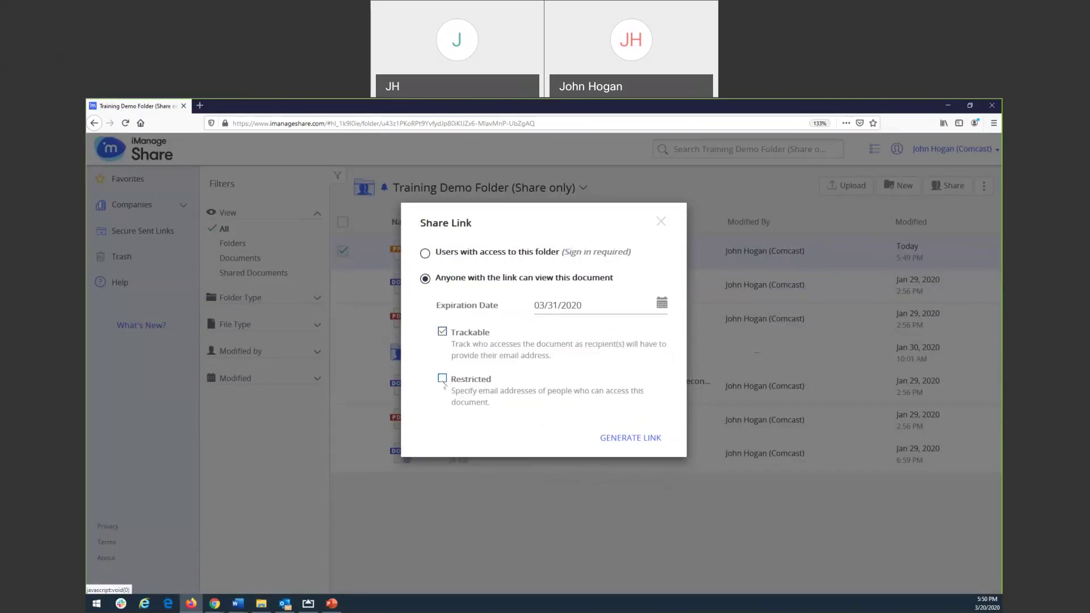
pyautogui.click(443, 380)
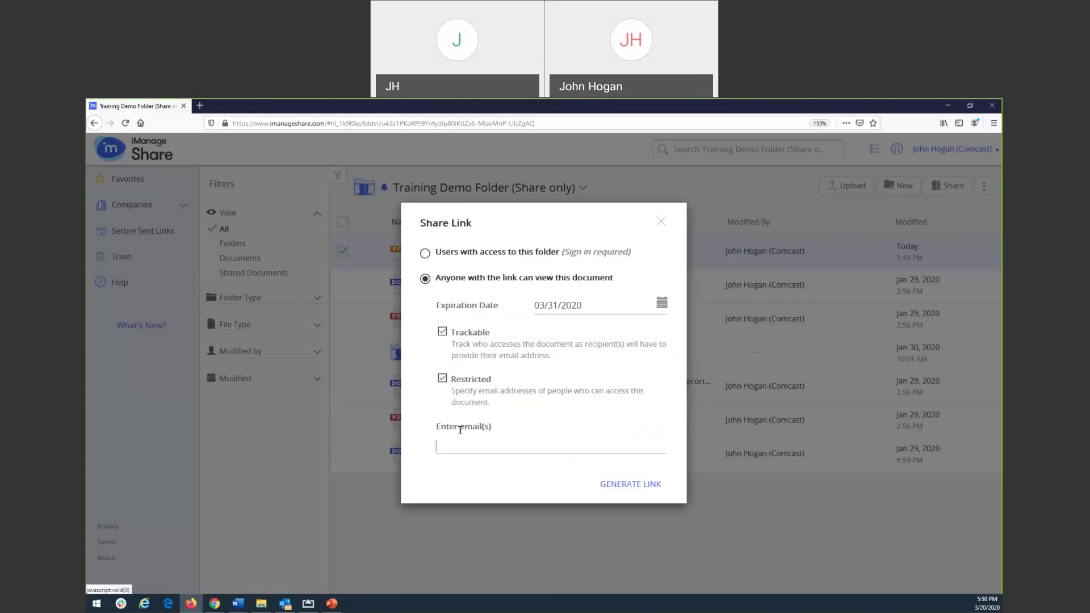
pyautogui.write('jane.doe@xyz.com')
pyautogui.moveTo(513, 446); pyautogui.dragTo(435, 446)
pyautogui.press('BackSpace')
pyautogui.click(478, 384)
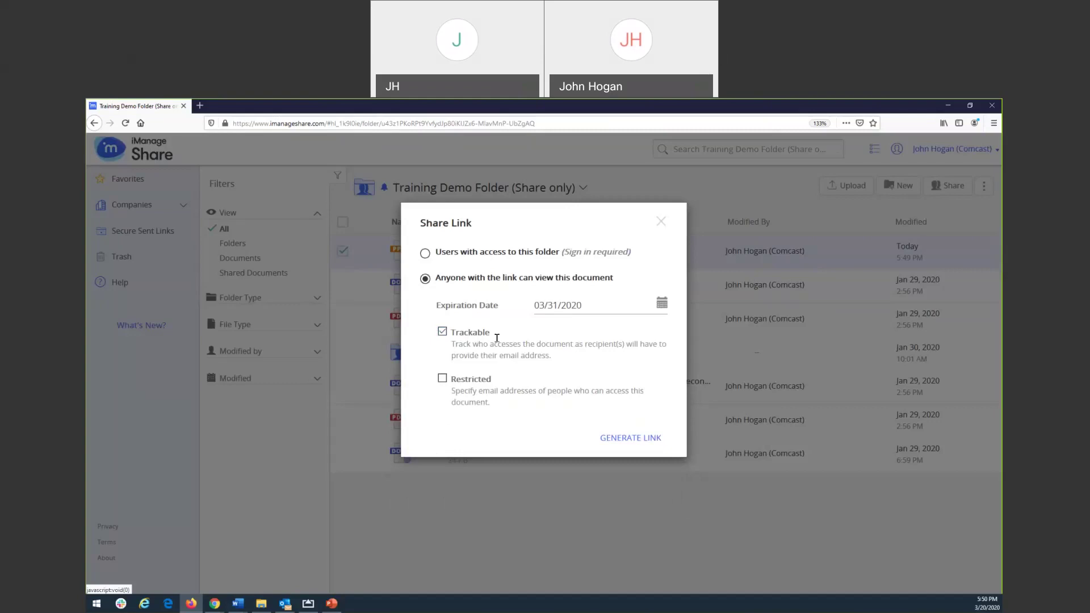
# Generate the trackable public link, copy its URL, and close the Share Link dialog
pyautogui.click(614, 435)
pyautogui.click(648, 317)
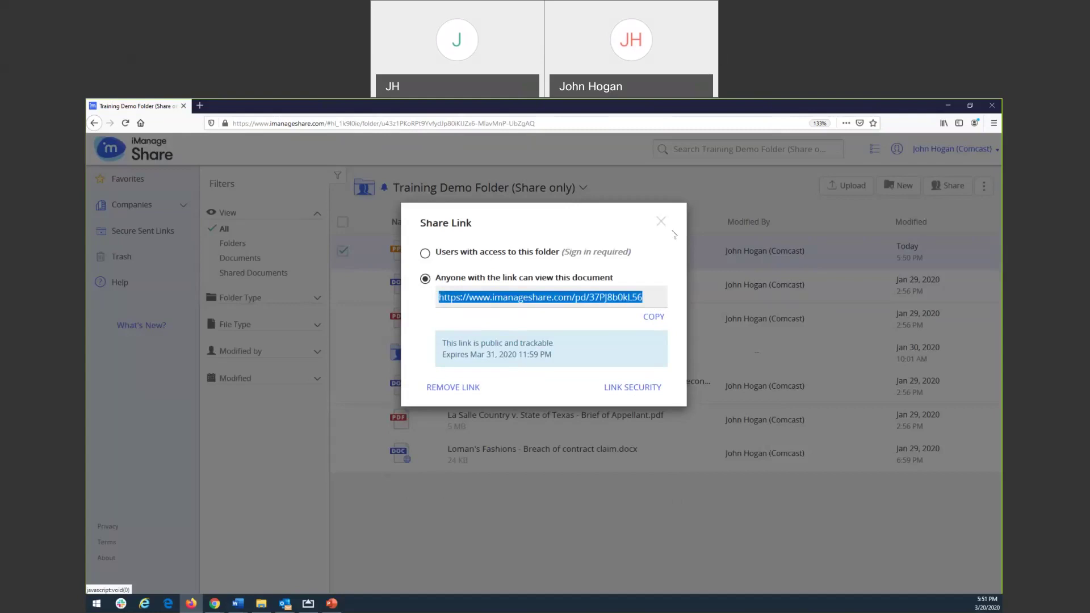
pyautogui.click(660, 221)
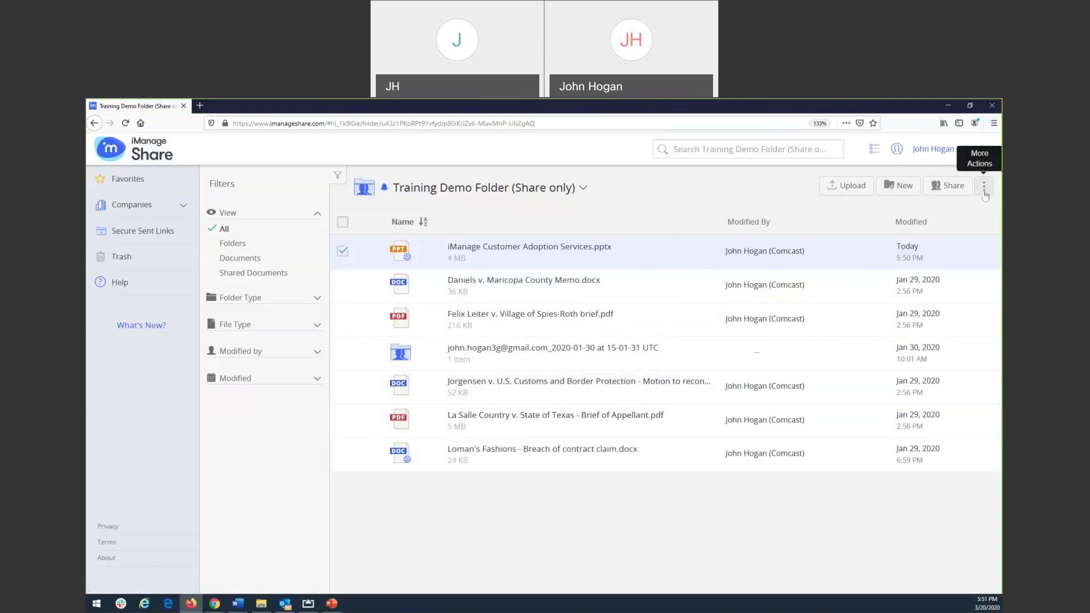
# Add the colleague's e-mail address as a Collaborator on Training Demo Folder (Share only) and apply
pyautogui.click(947, 186)
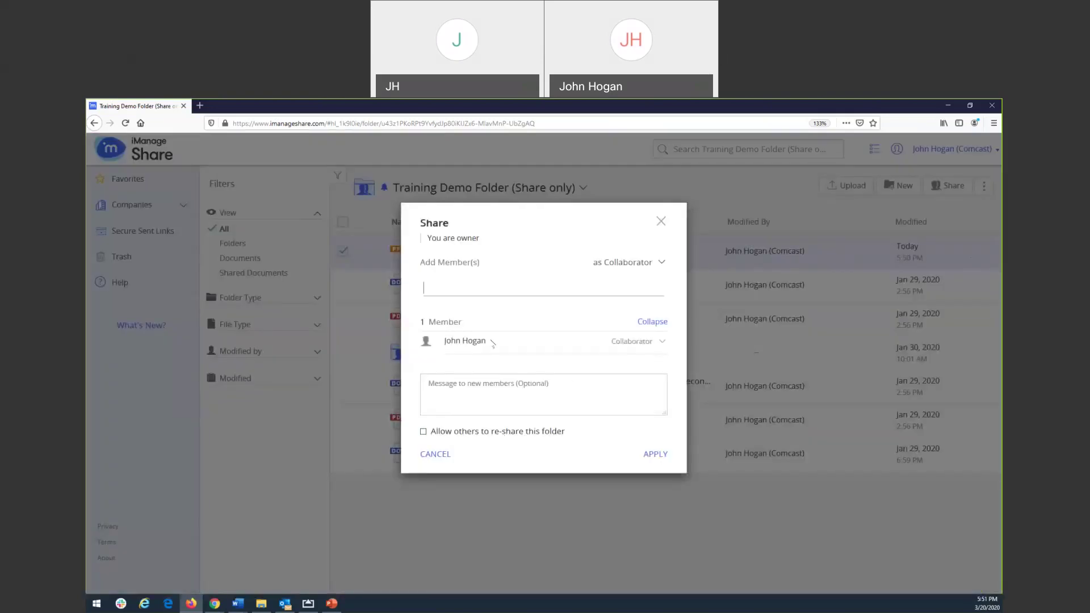
pyautogui.click(453, 291)
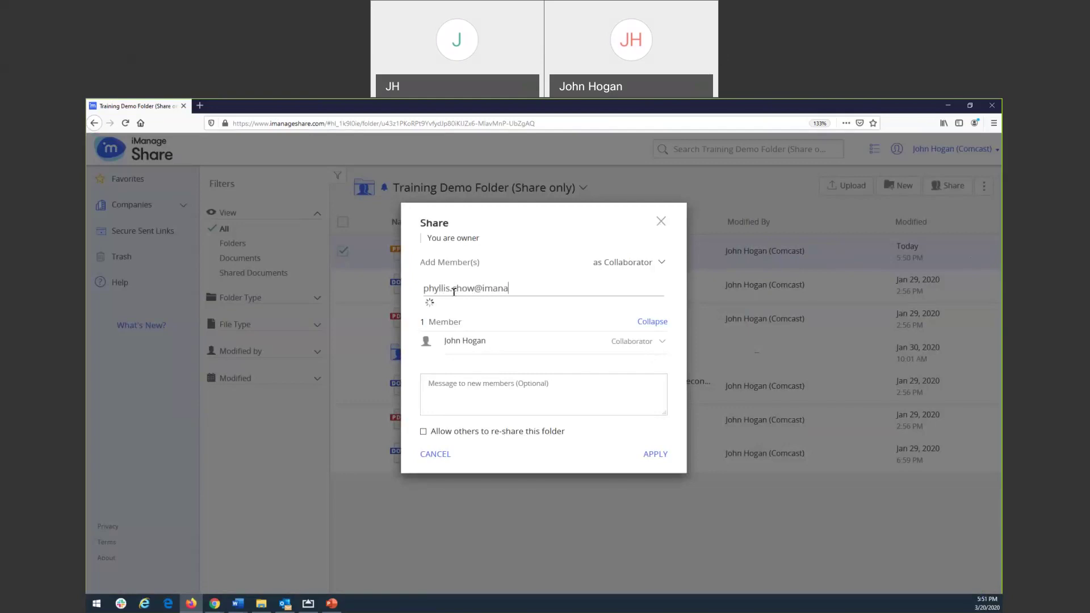
pyautogui.click(542, 319)
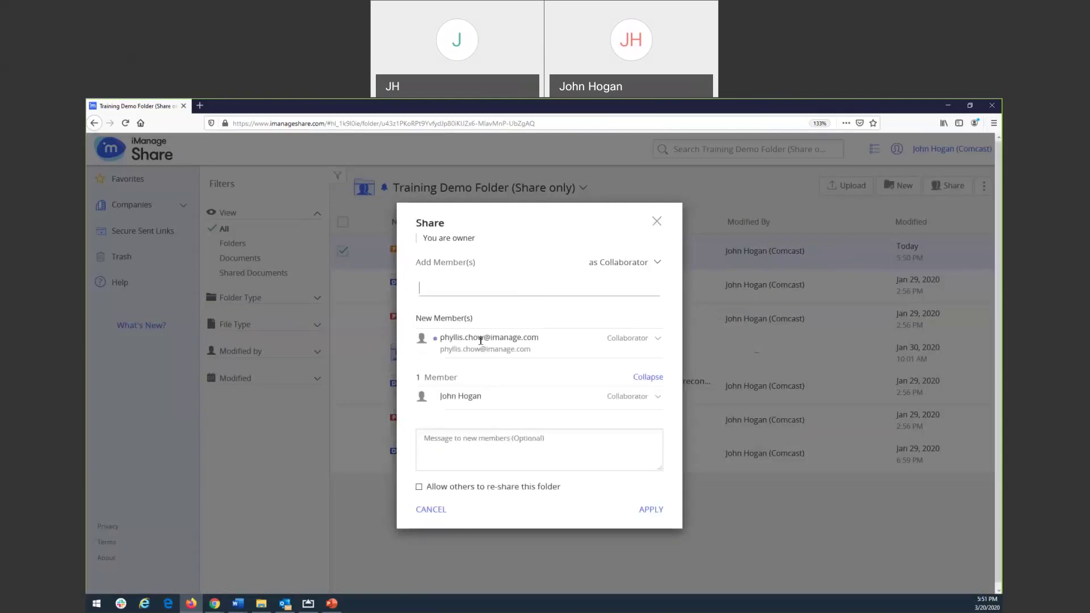
pyautogui.click(619, 339)
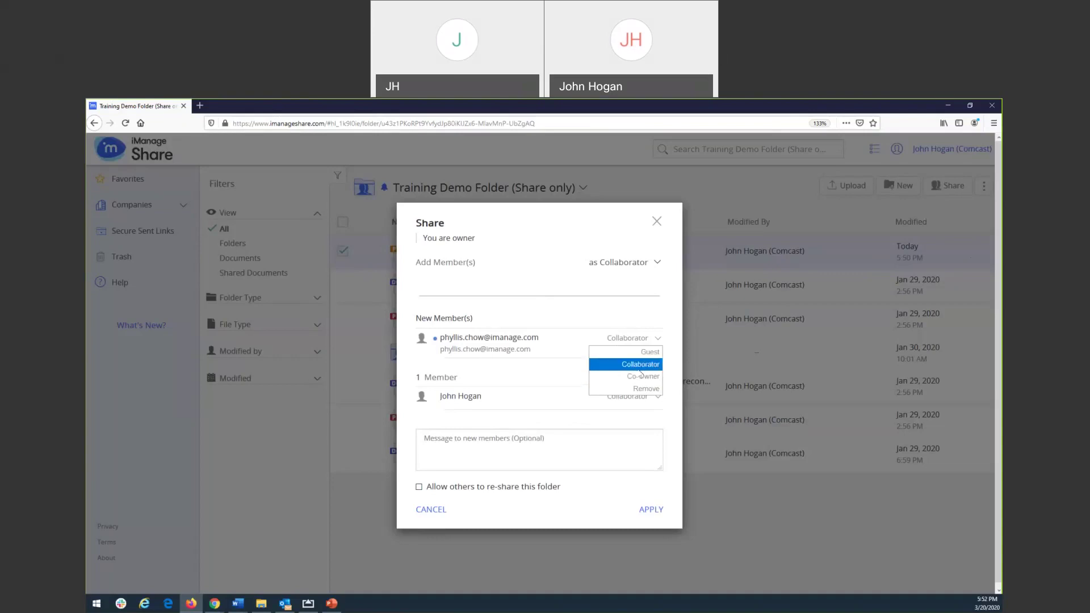
pyautogui.click(654, 509)
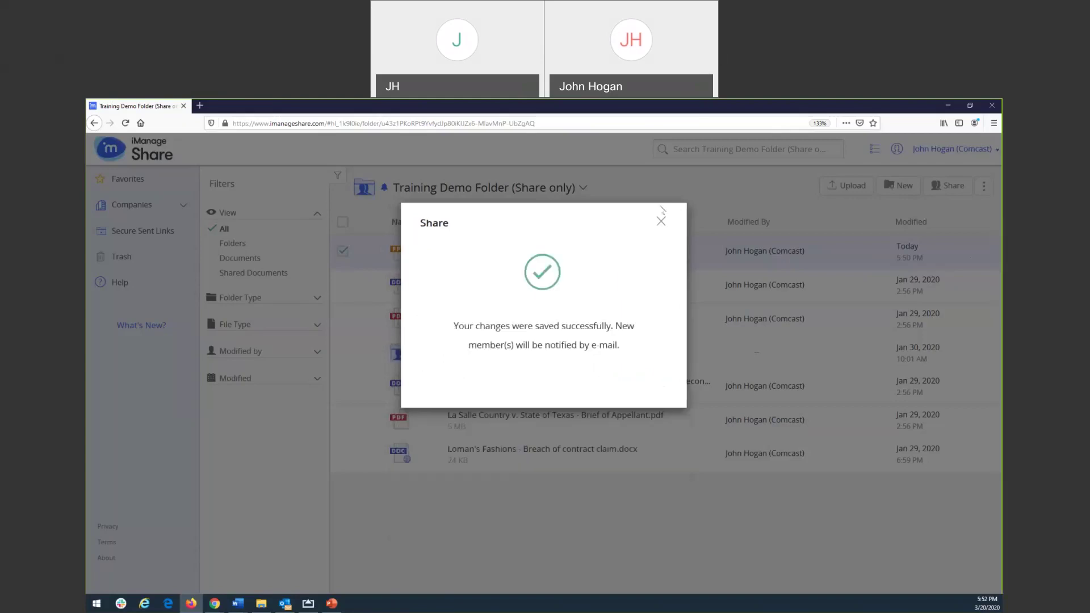
# Close the sharing success dialog
pyautogui.click(660, 222)
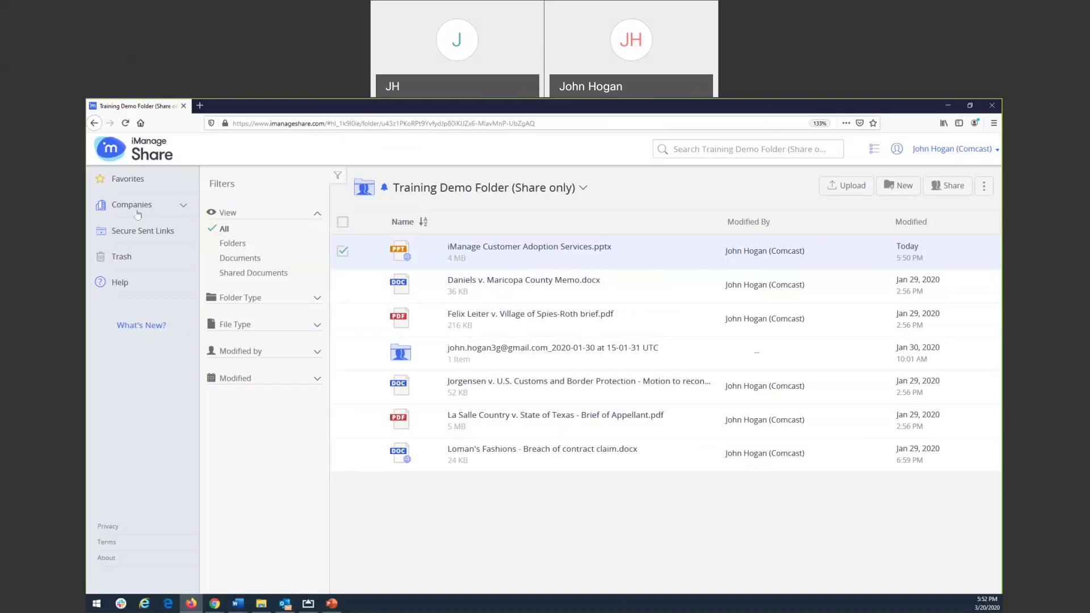
# Navigate up from Training Demo Folder to the parent iManage Training folder
pyautogui.click(578, 191)
pyautogui.click(594, 210)
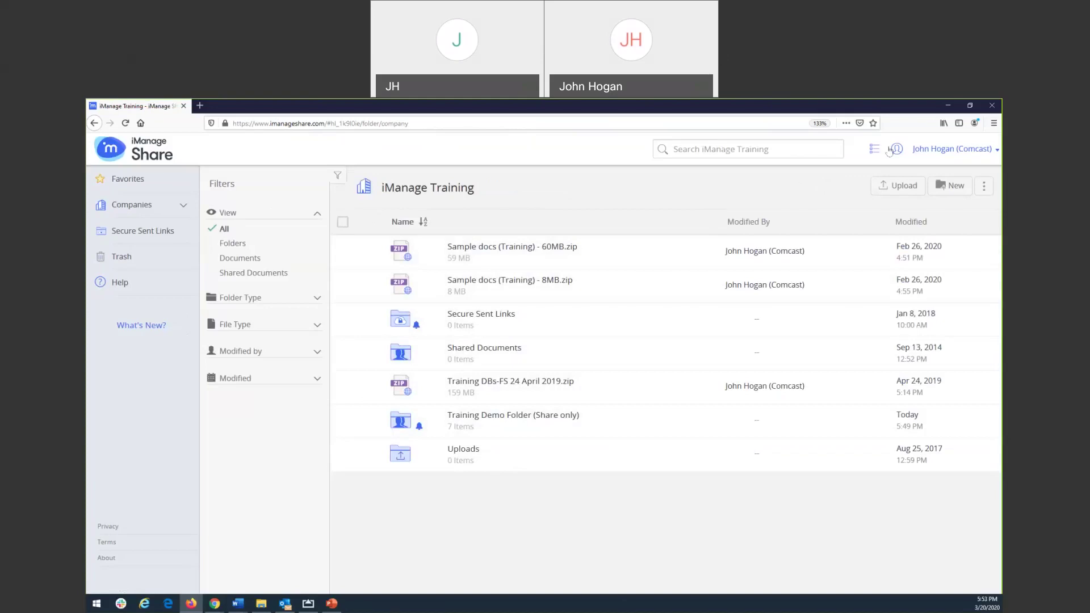
# Minimize Firefox to reveal the Chrome session showing iManage Training with only Training Demo Folder
pyautogui.click(946, 108)
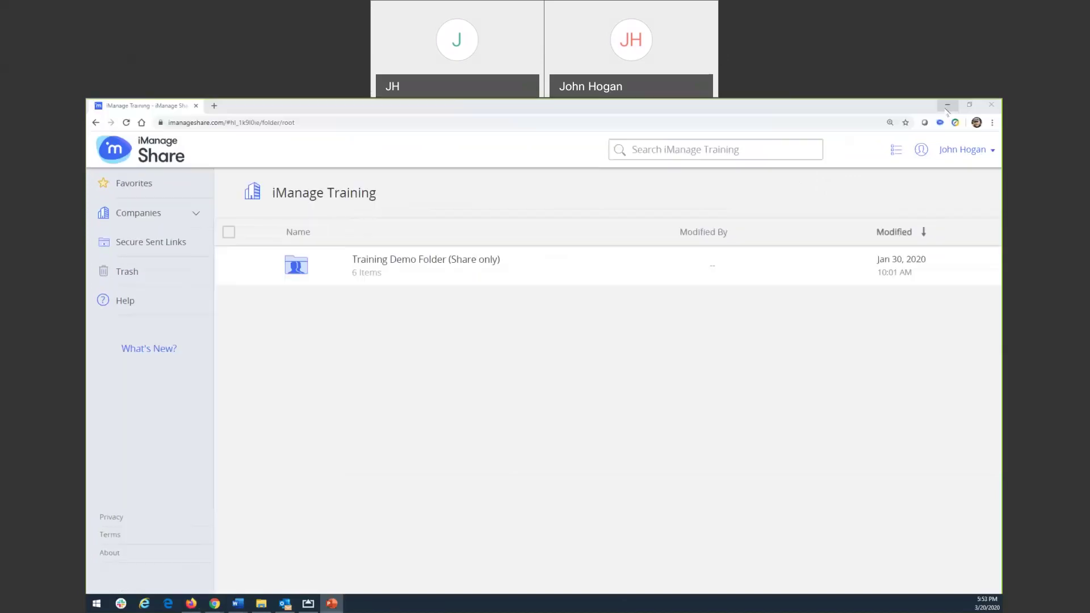